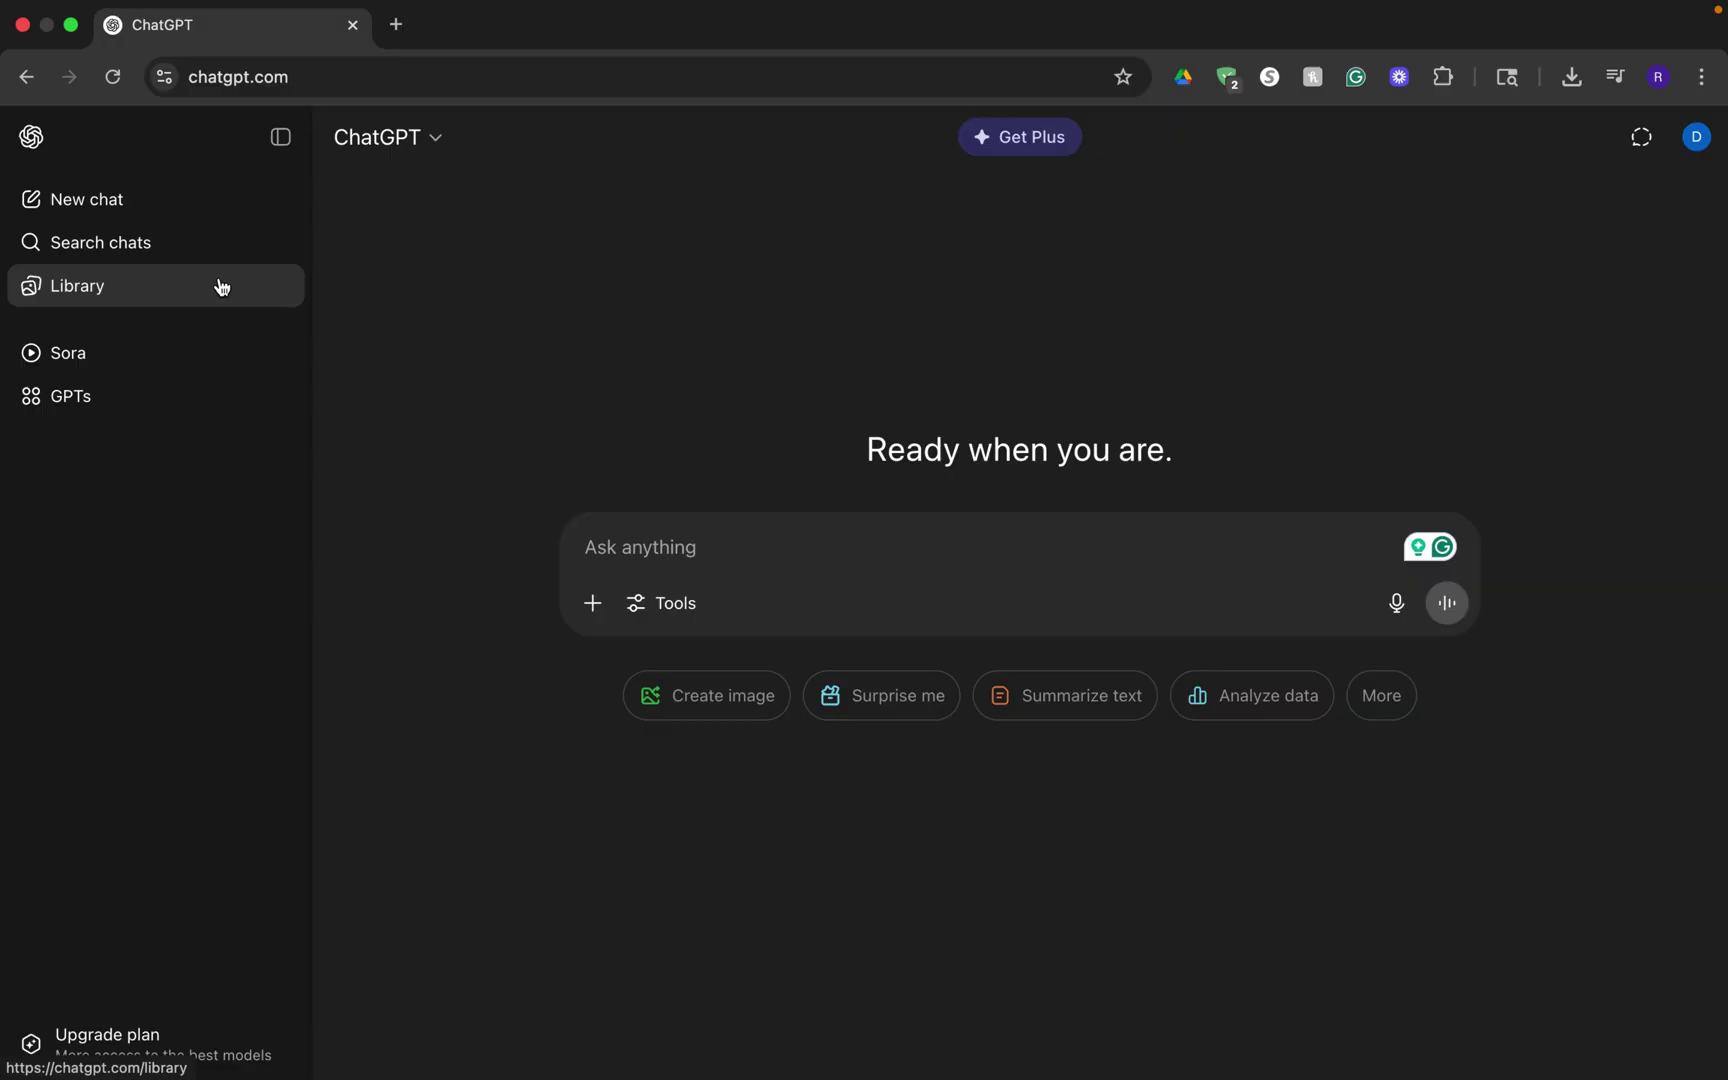
Search the GPT directory for 'canva' to list the matching GPTs.
left_click(72, 405)
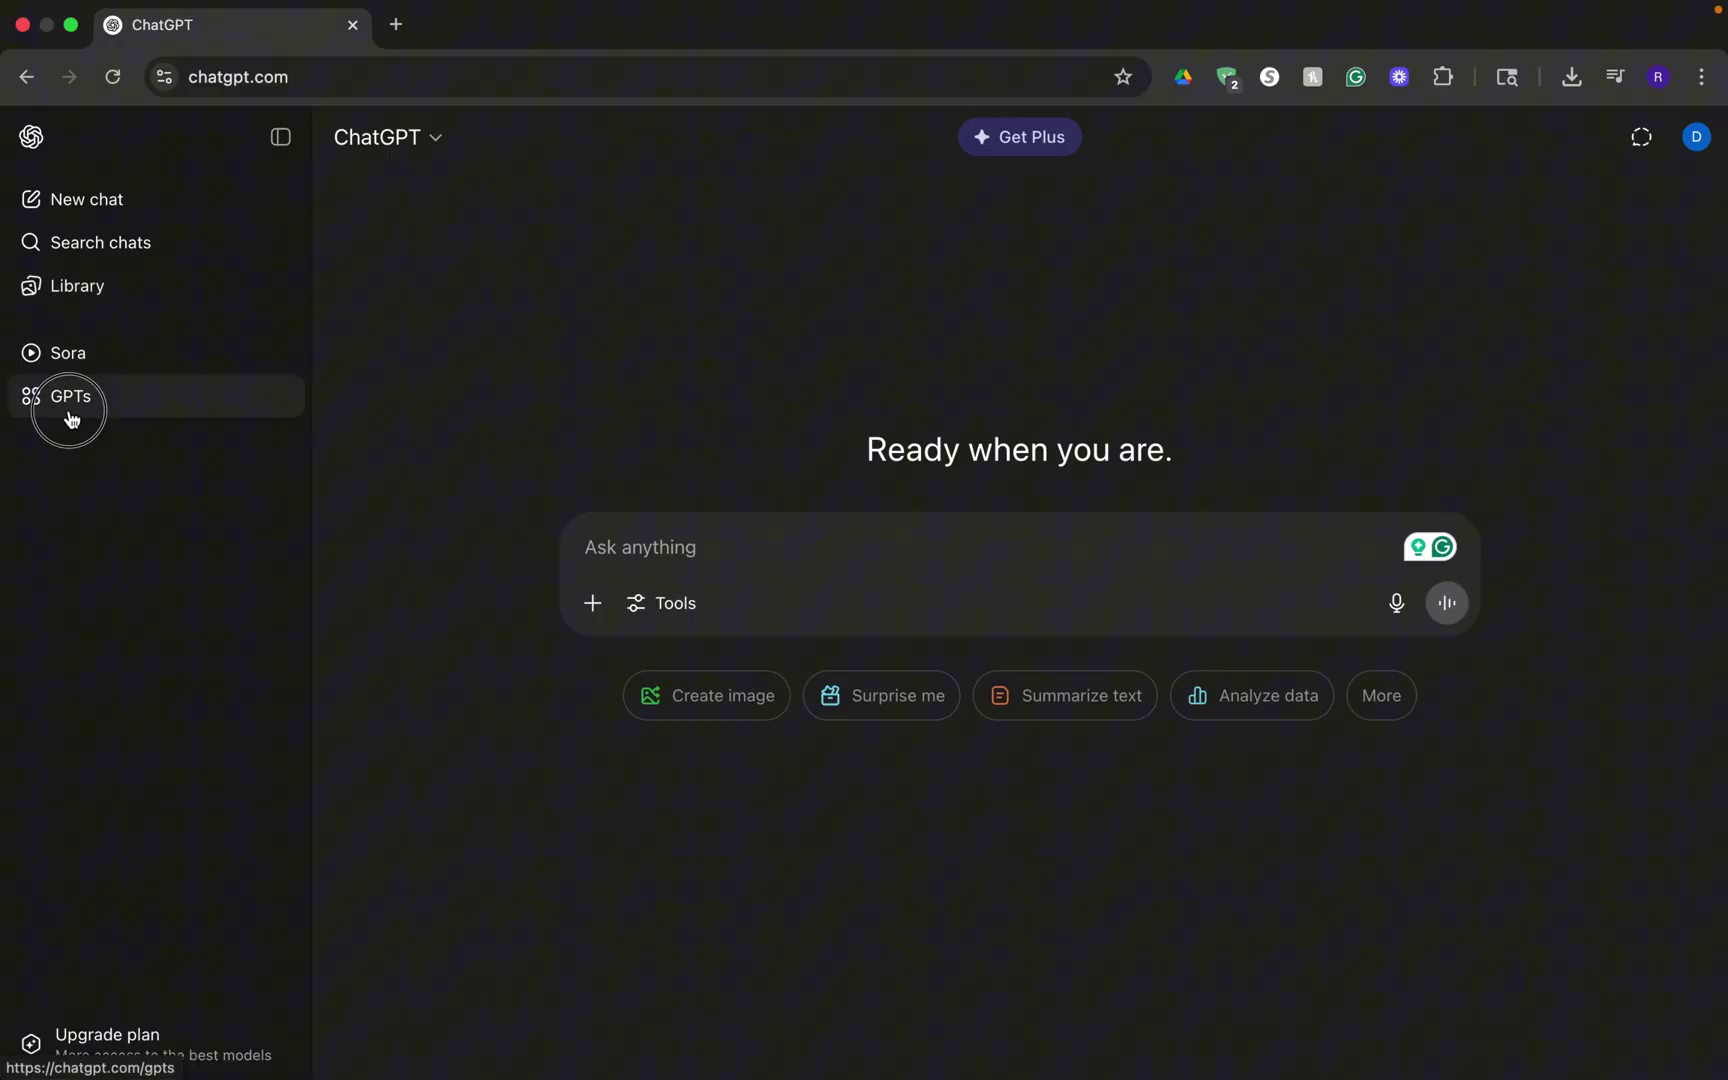
scroll(1235, 702, "down", 1)
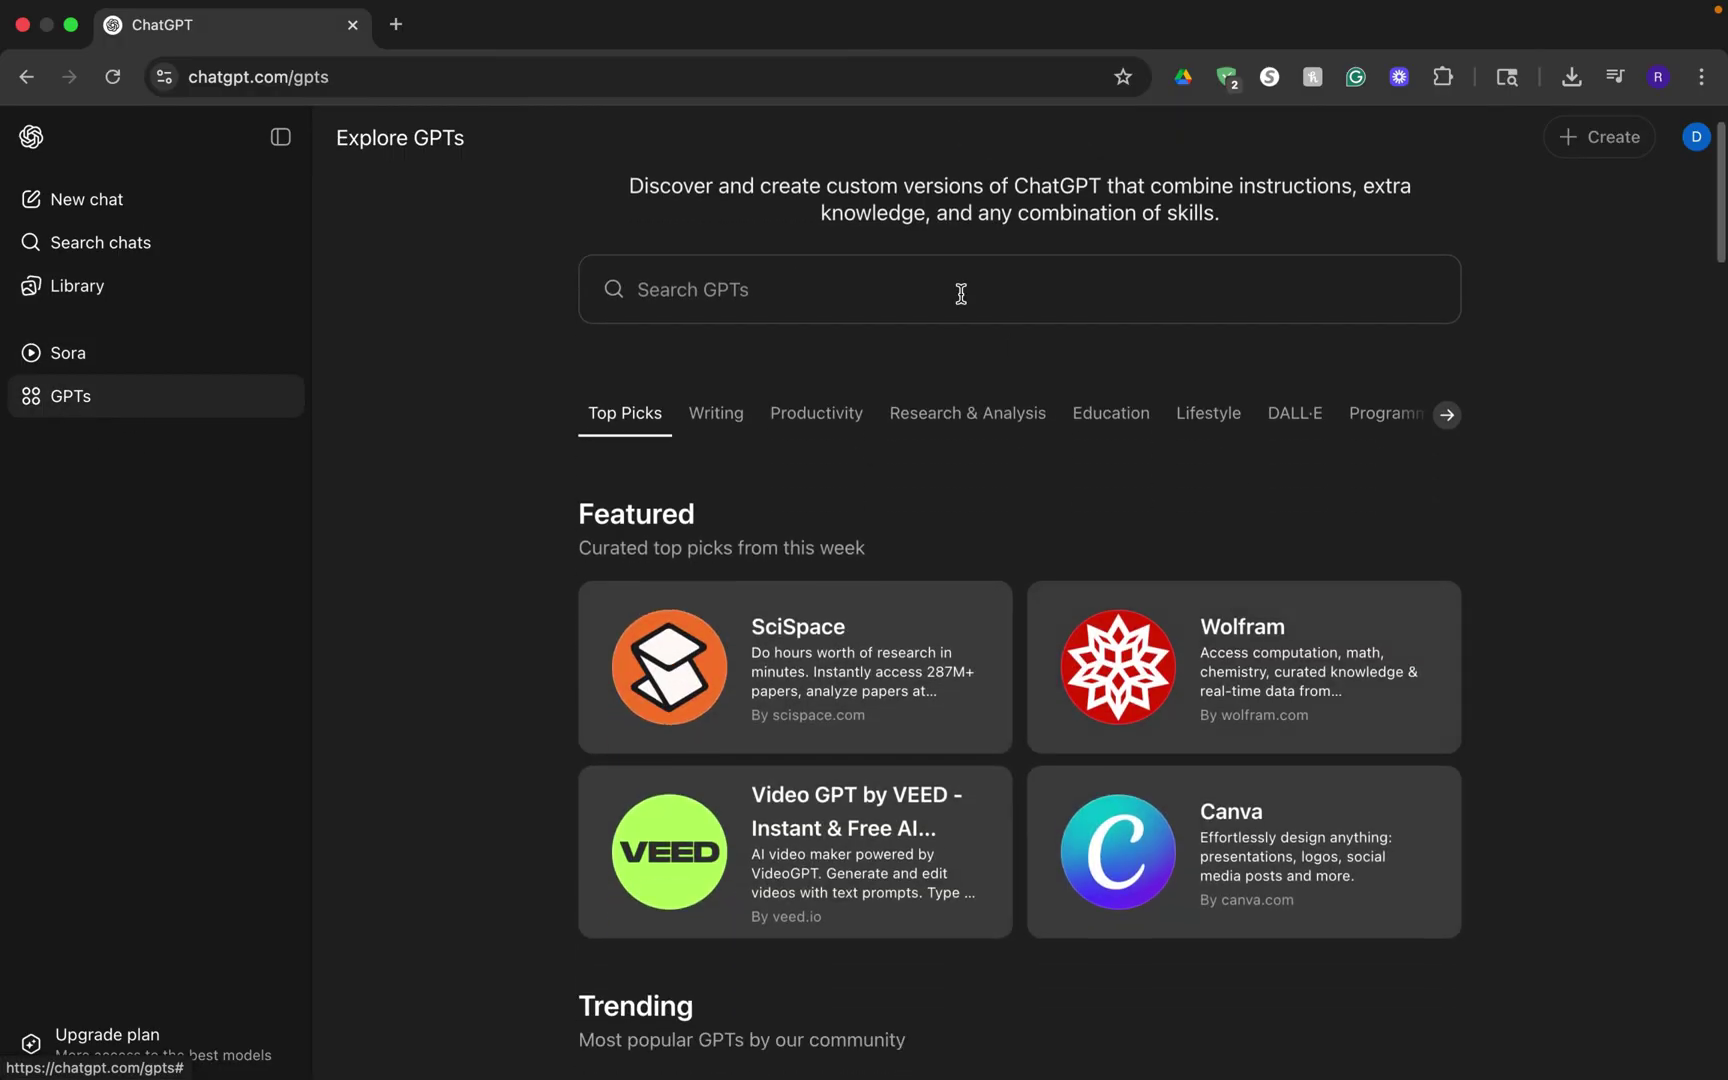
left_click(864, 290)
type("can")
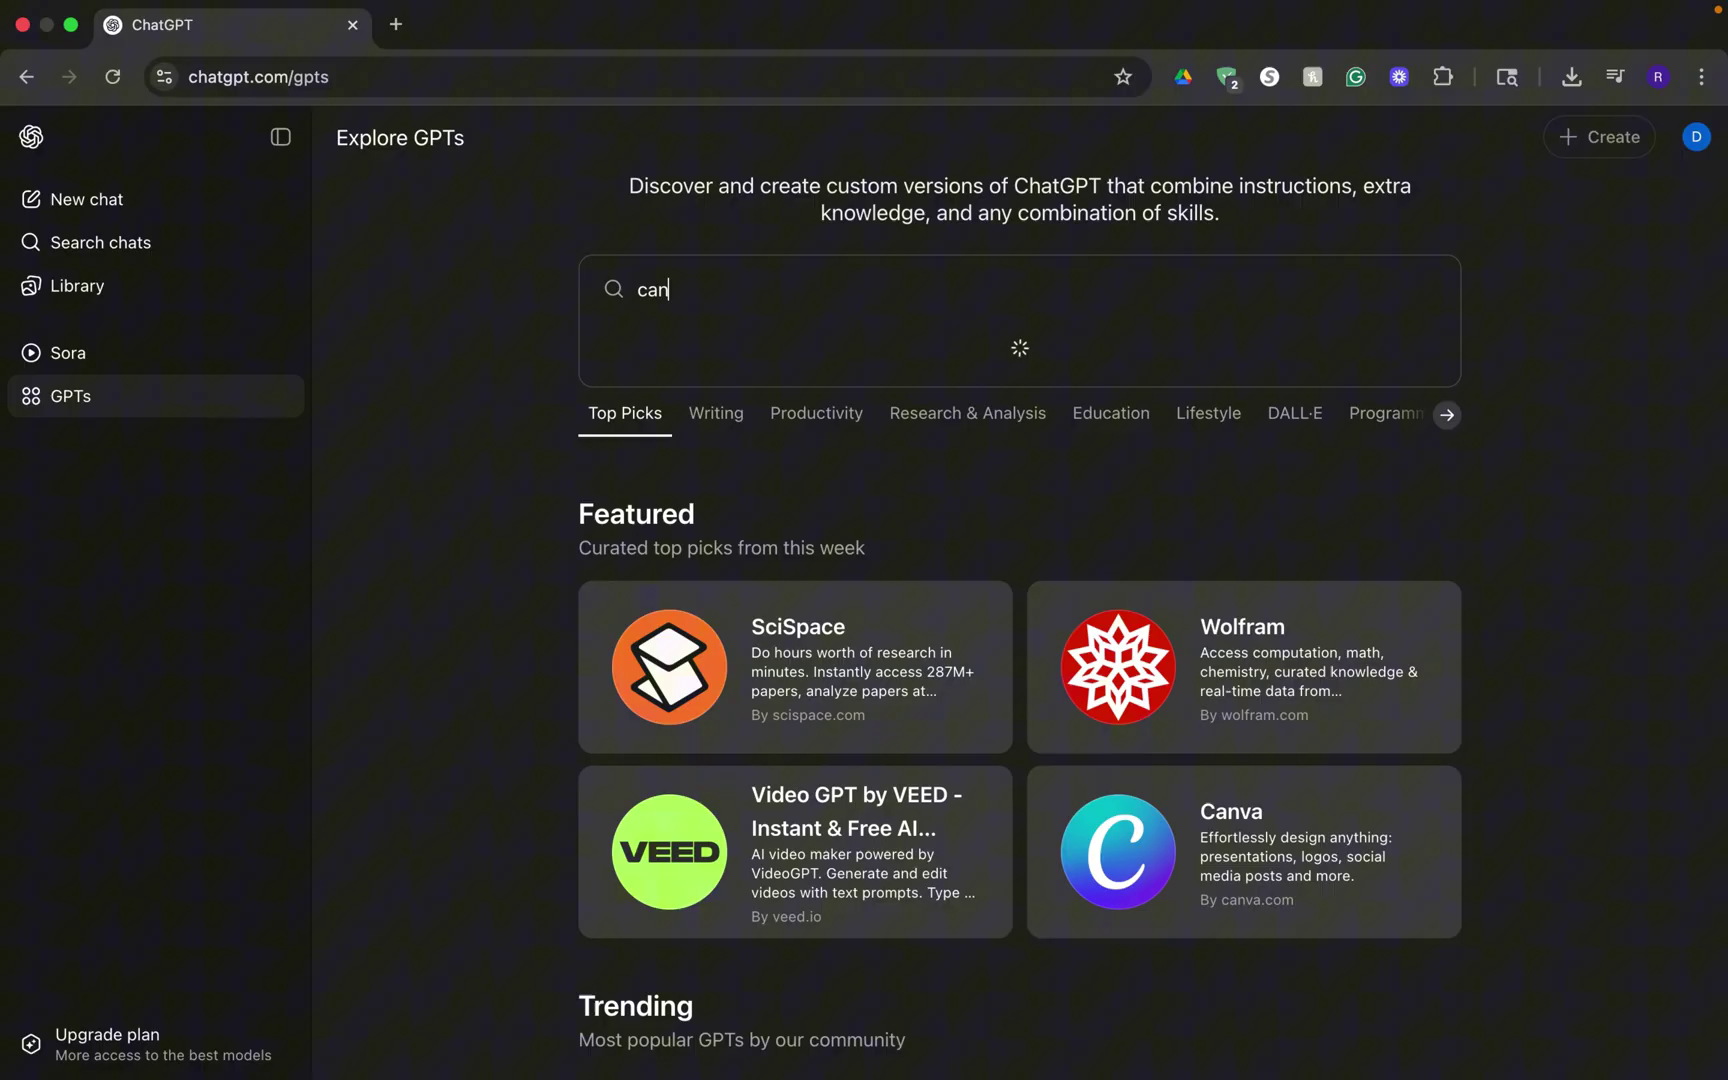
type("va")
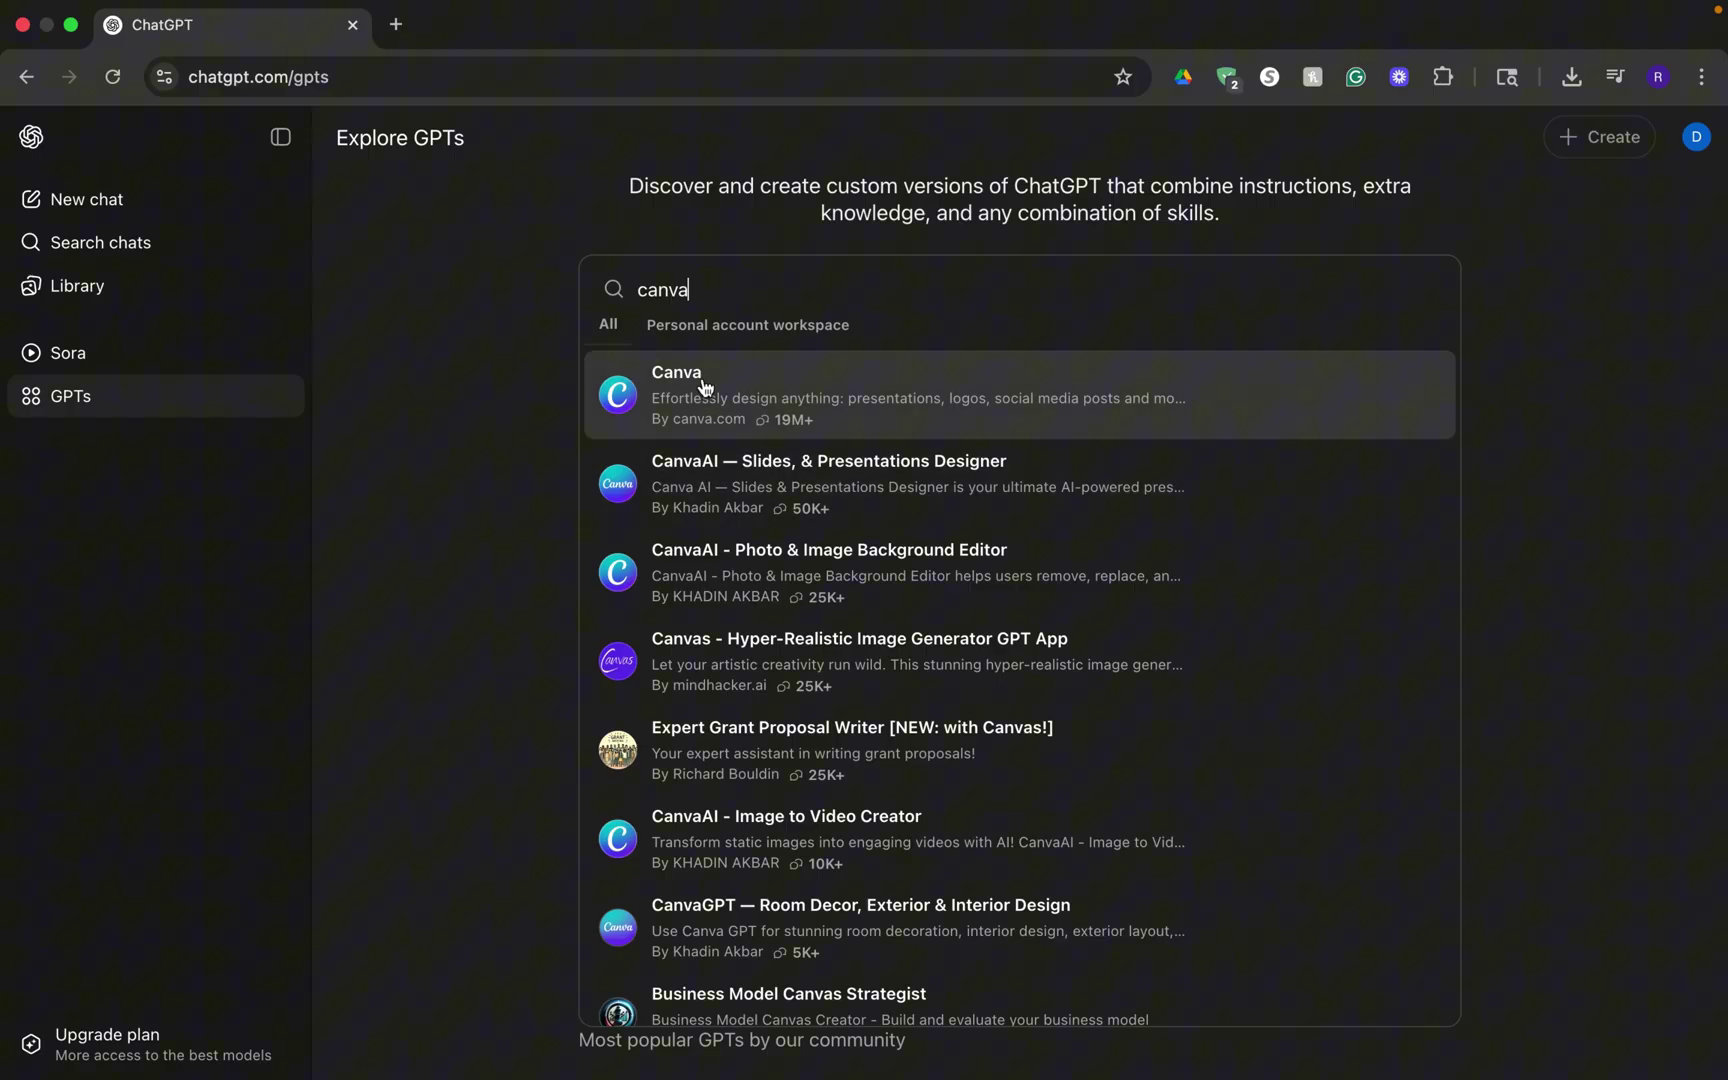
View the official Canva GPT by canva.com and begin a chat with it.
left_click(701, 390)
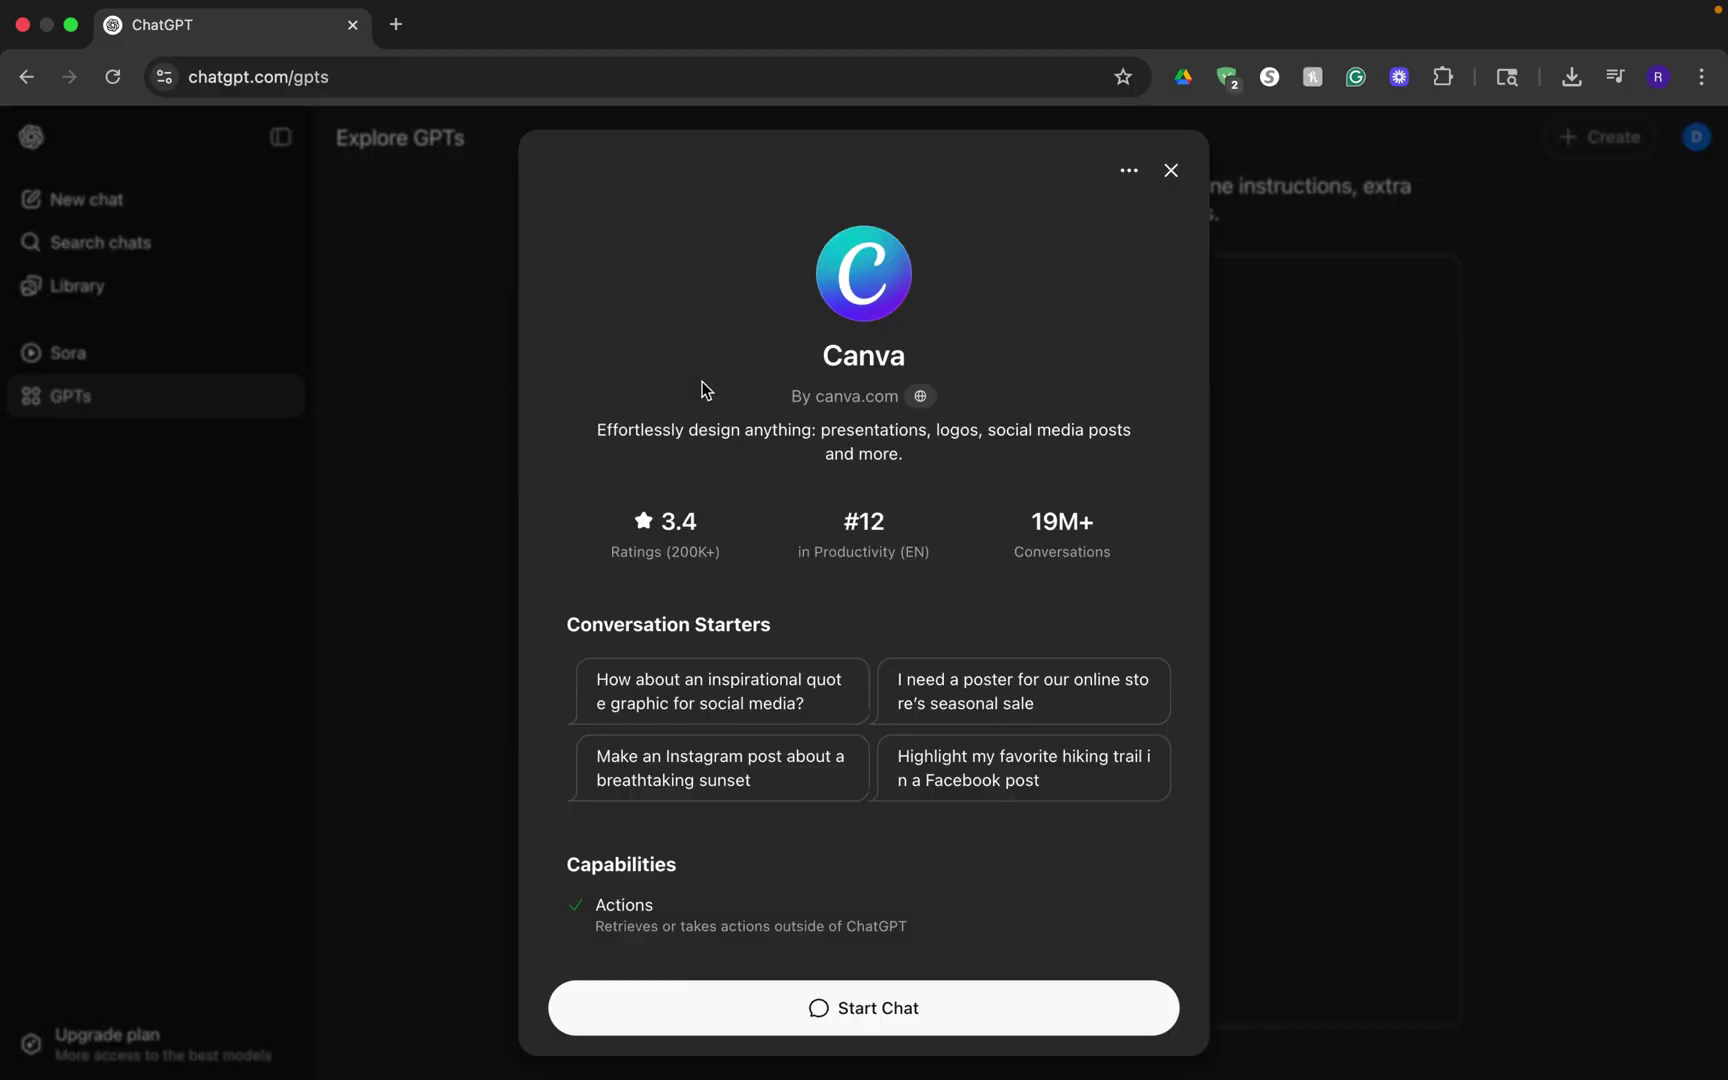
left_click(877, 1008)
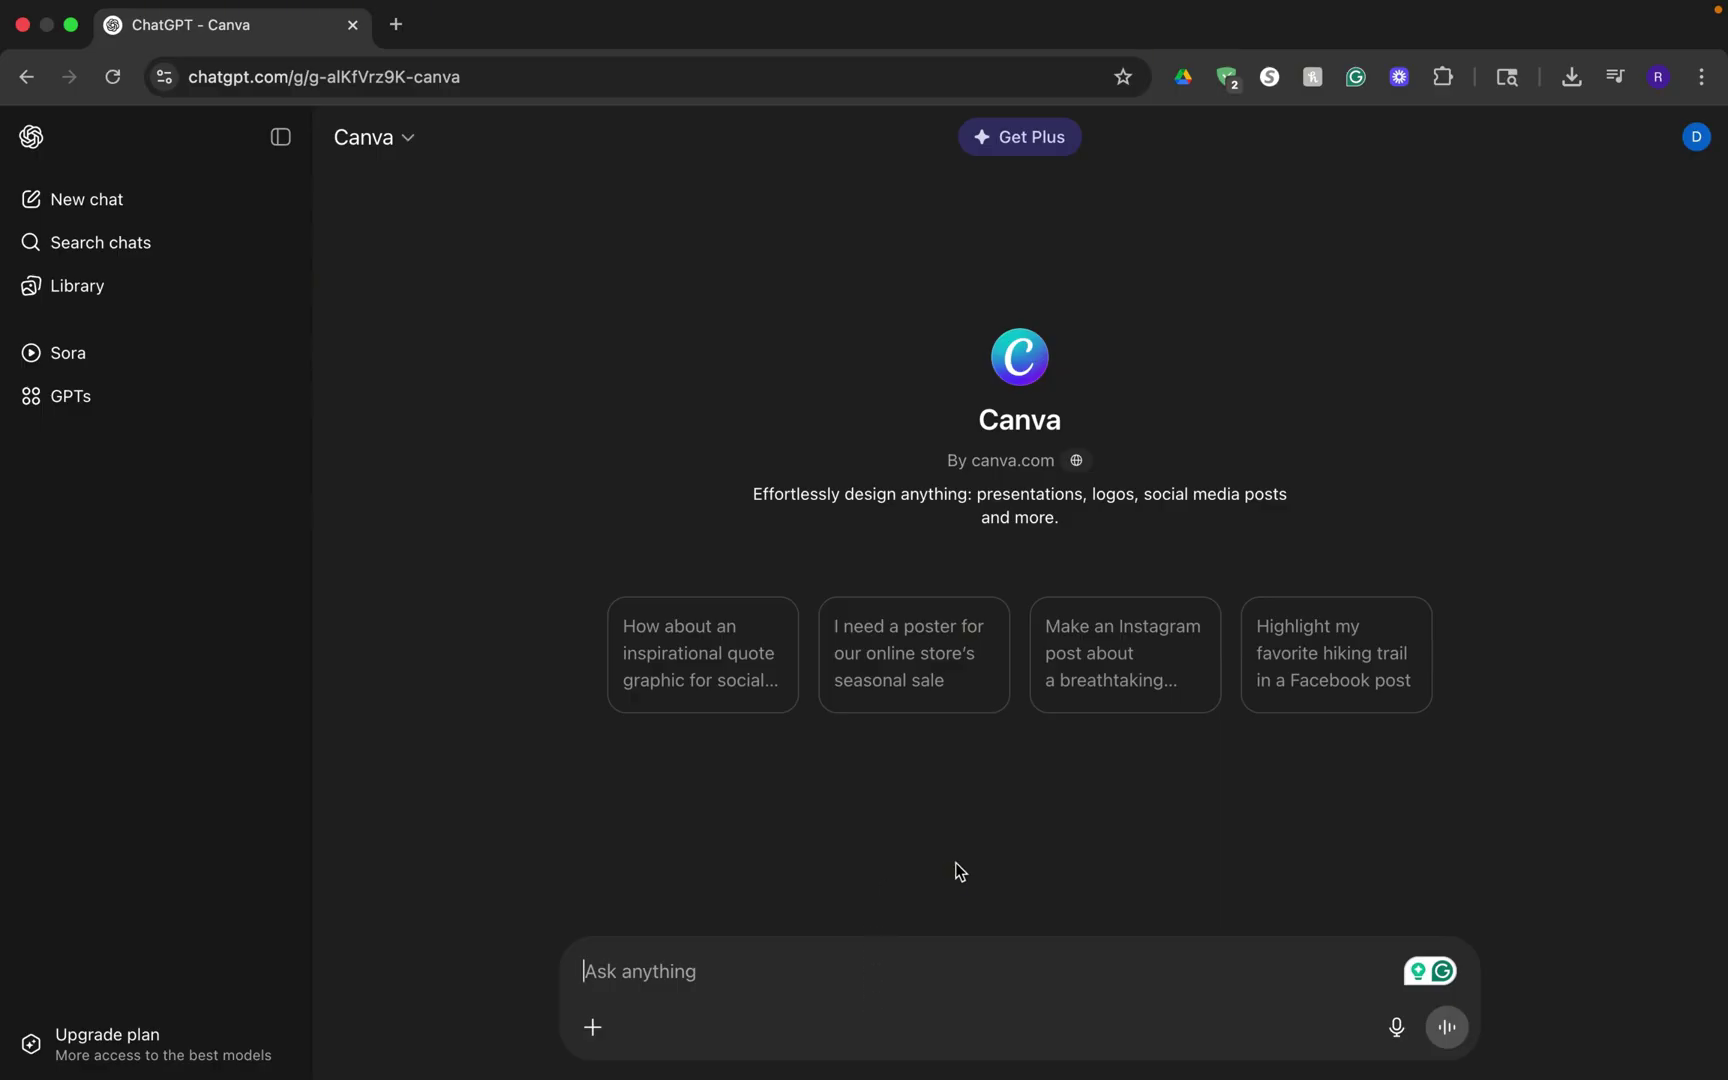
Send the hiking-trail Facebook post starter and reply asking to make it very simple.
left_click(1289, 661)
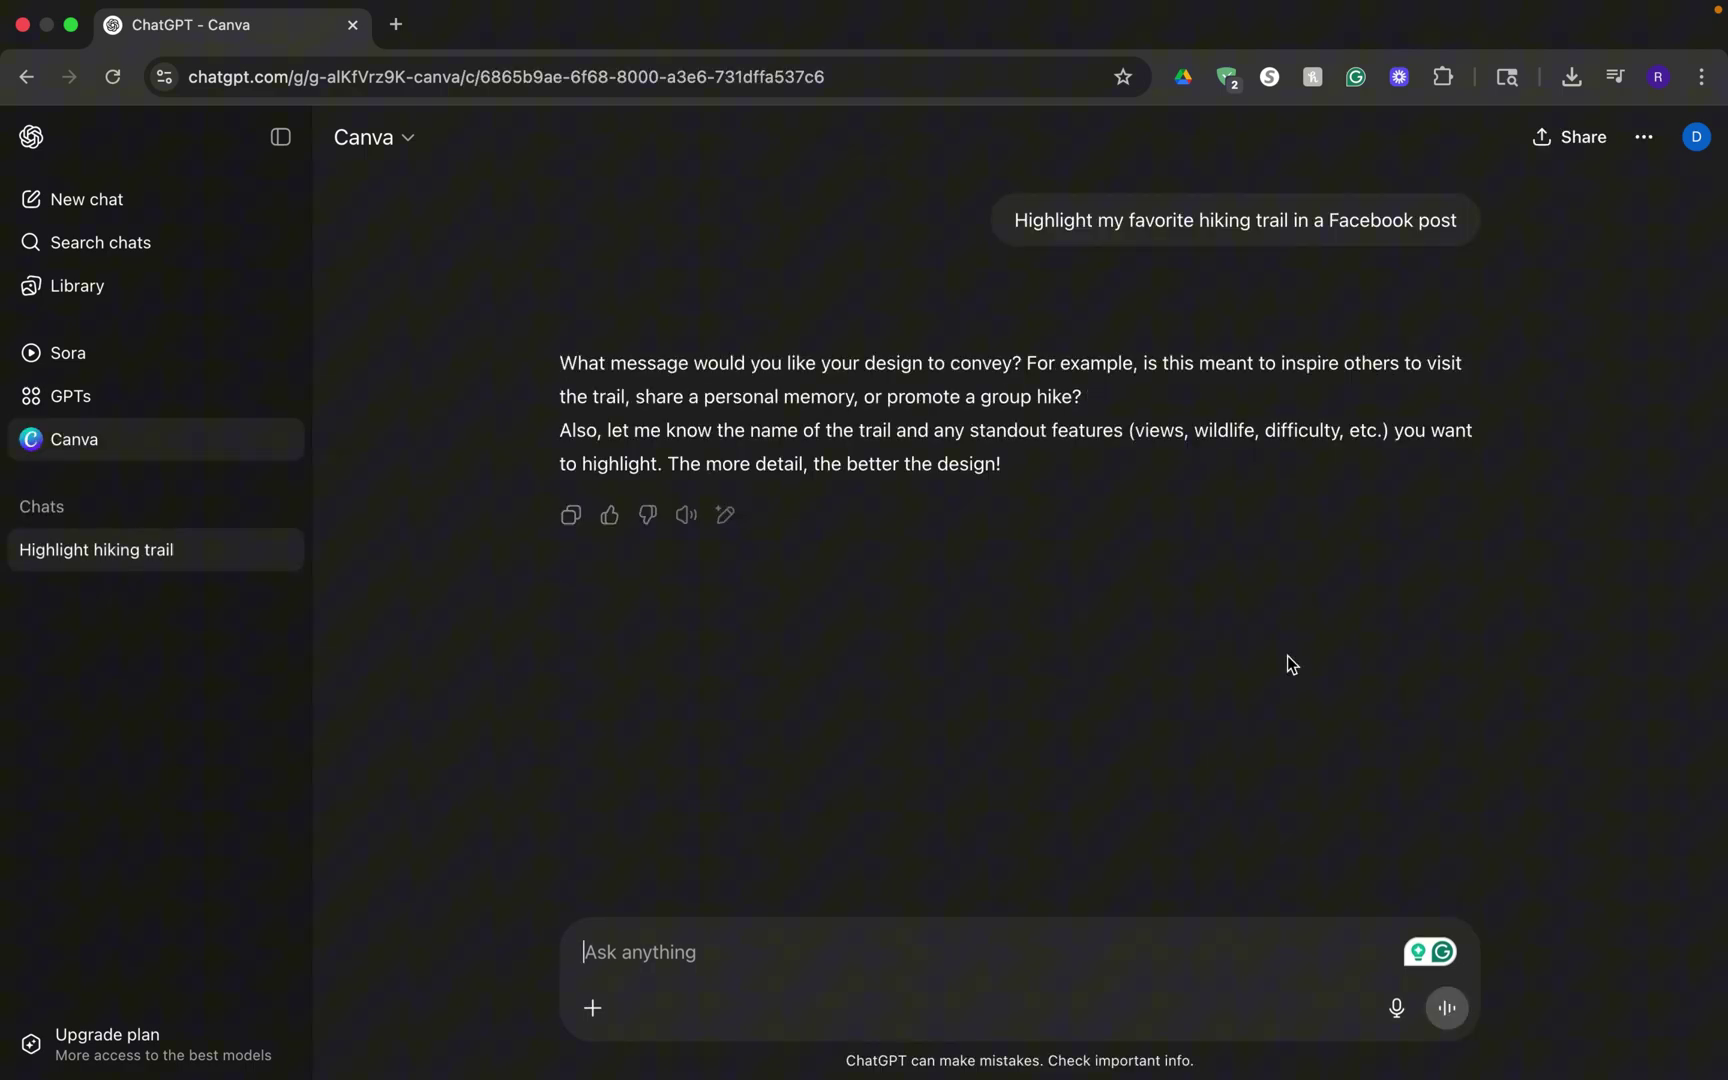
type("make")
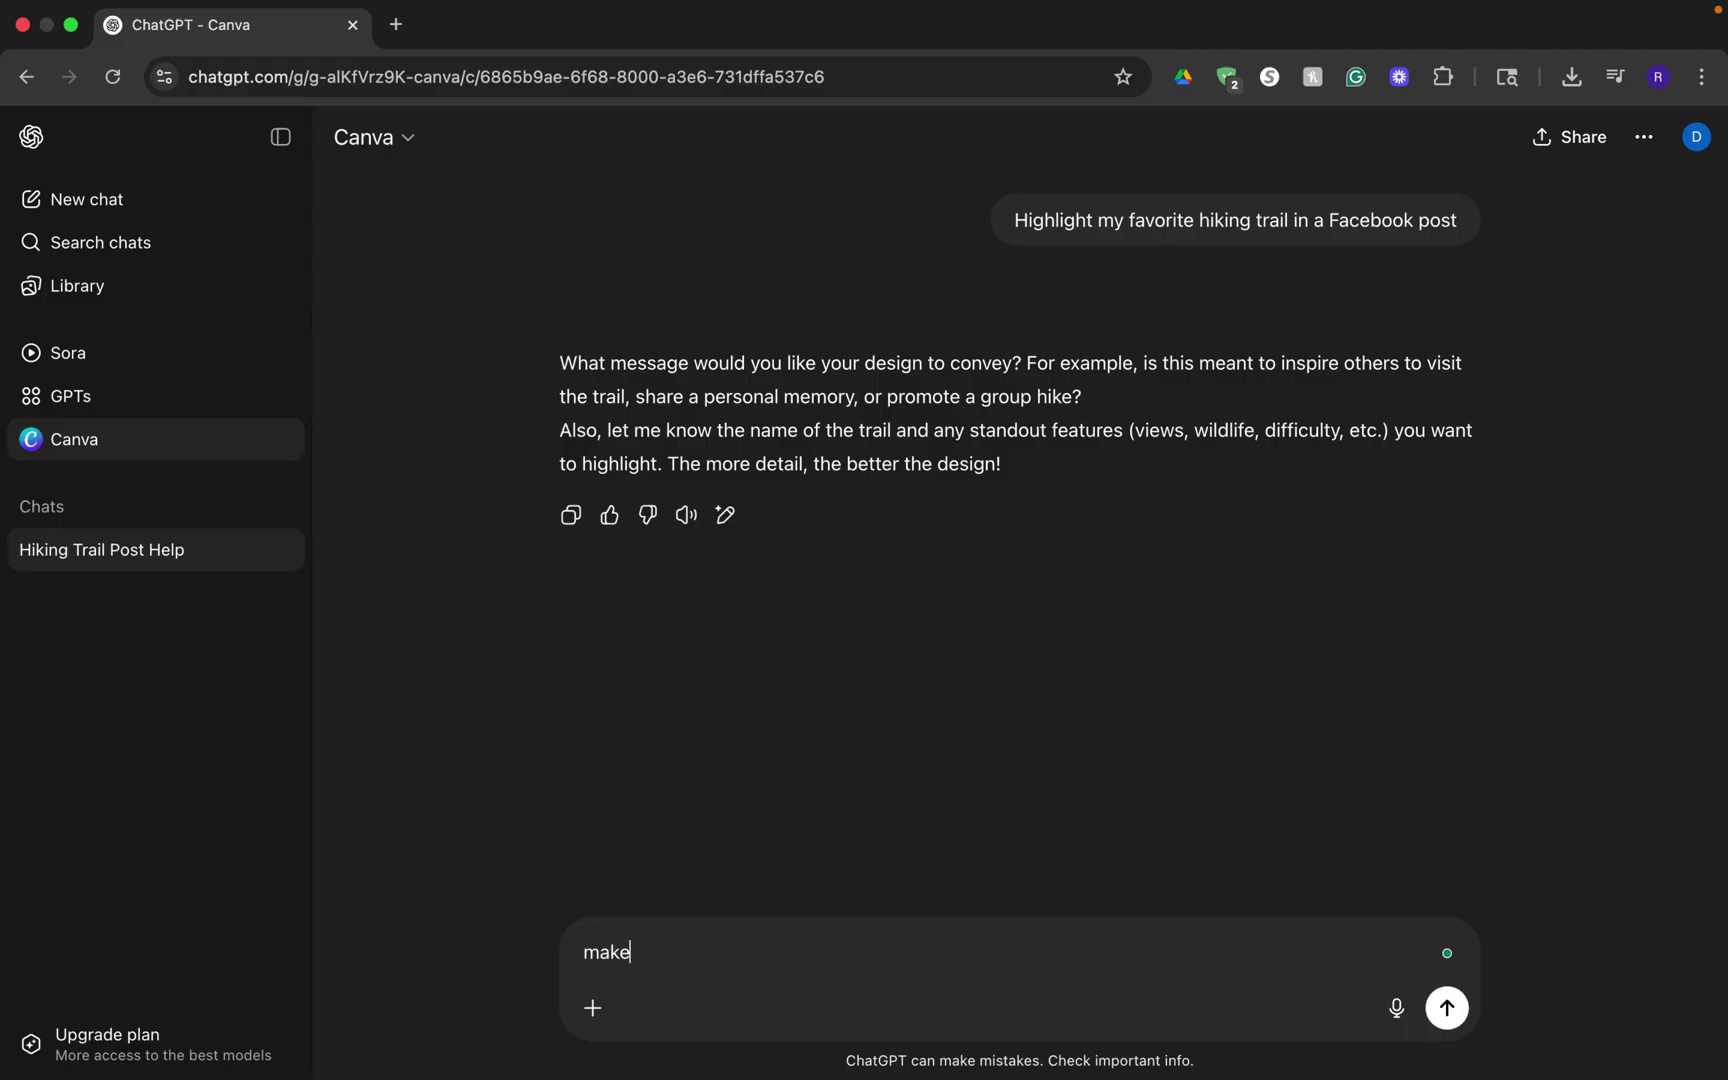
type(" is very simple")
key("Return")
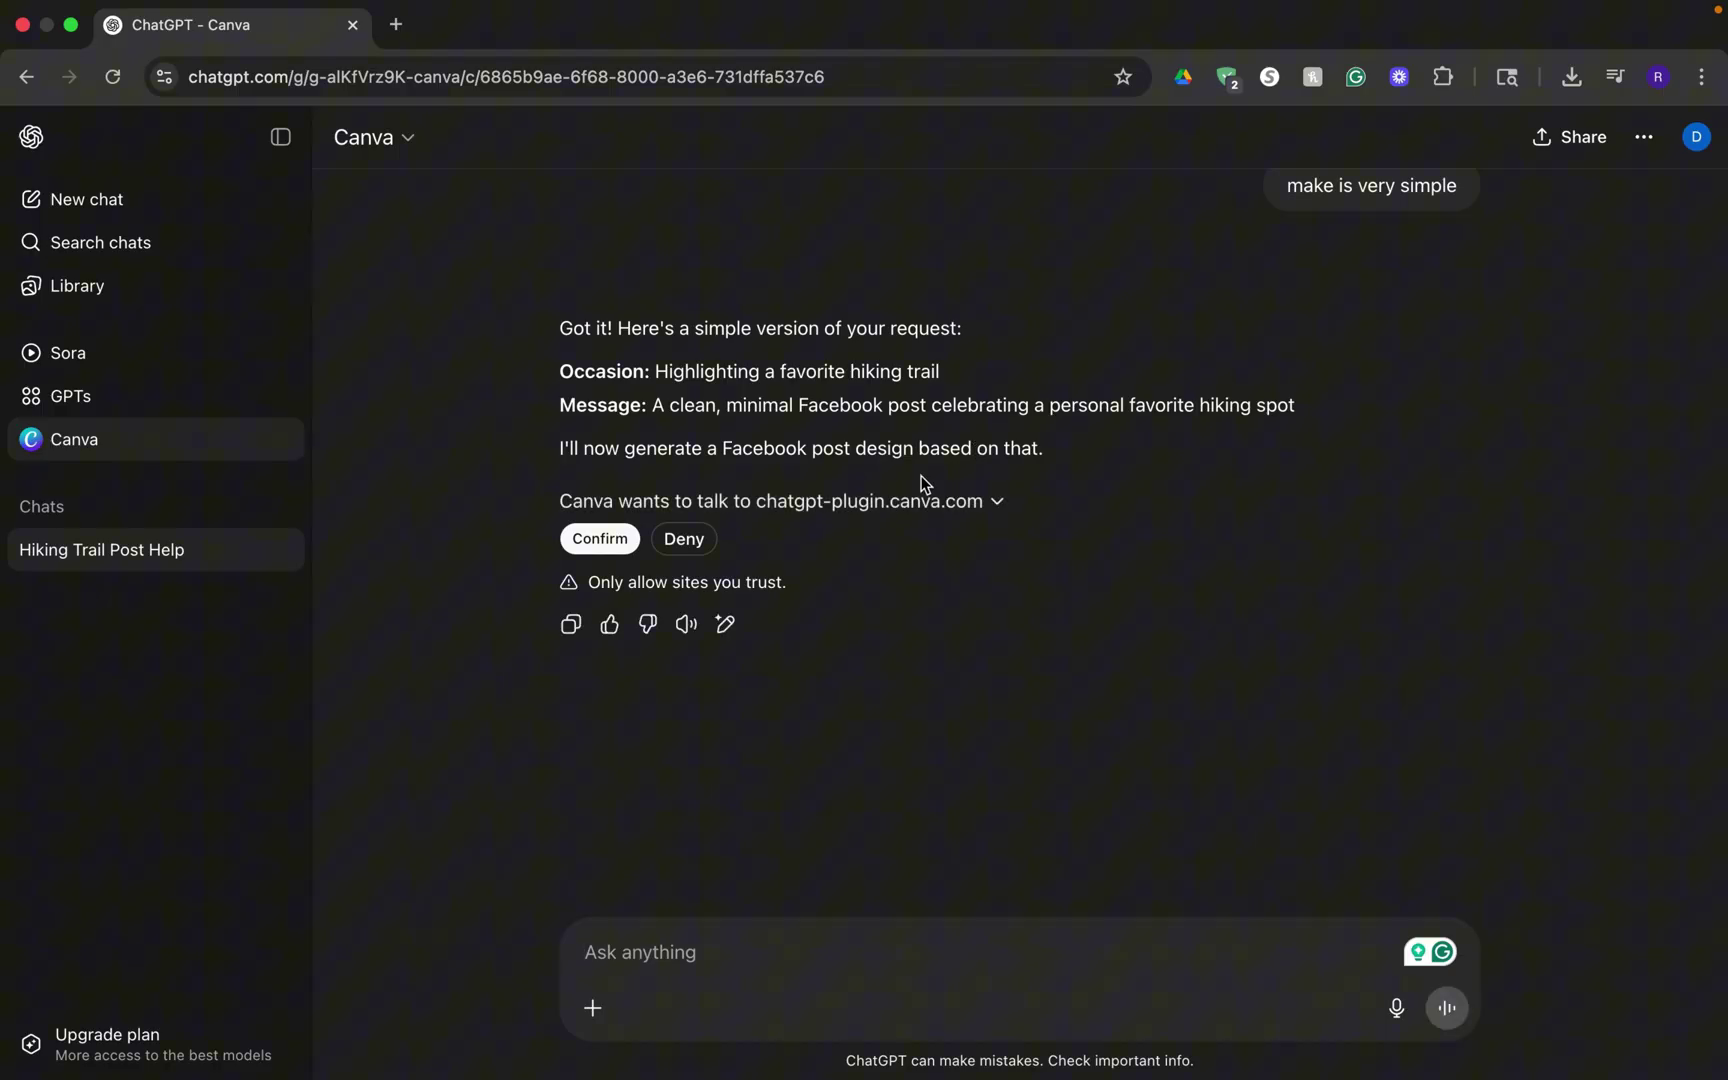
Confirm the Canva connection so two hiking-trail Facebook post options are generated.
left_click(607, 547)
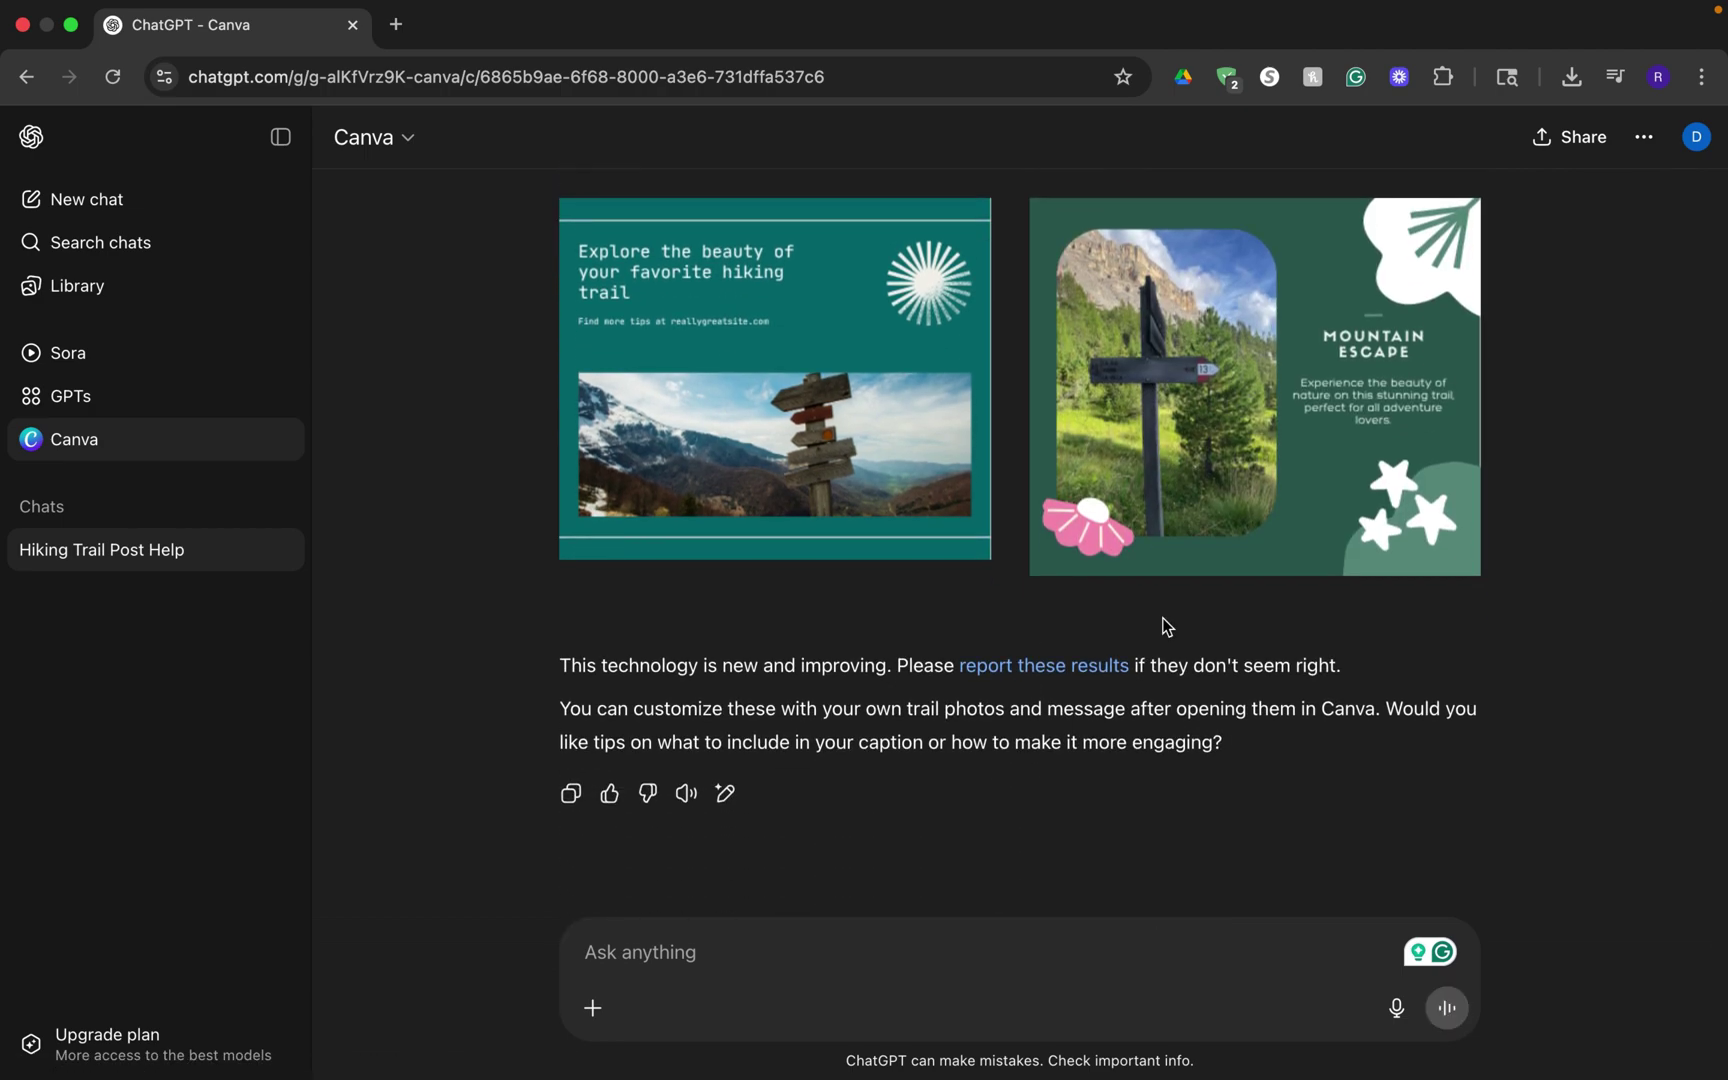
scroll(1167, 621, "up", 2)
scroll(1167, 608, "up", 1)
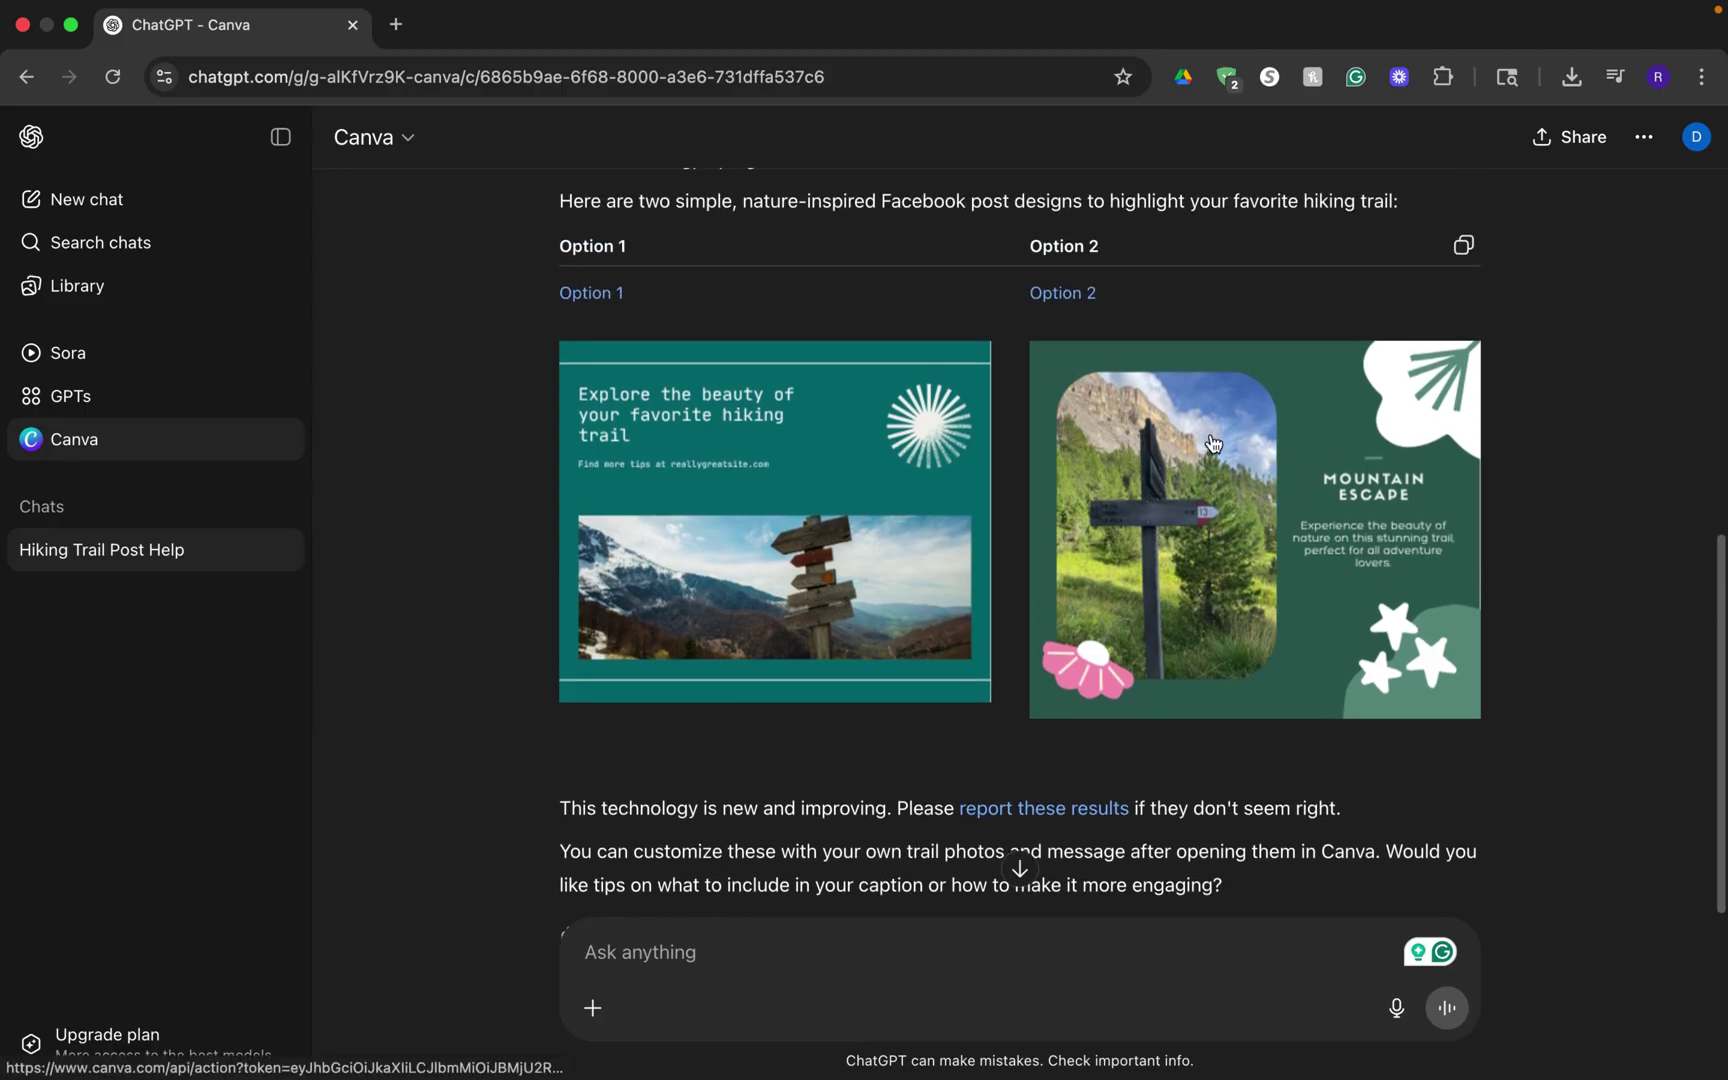